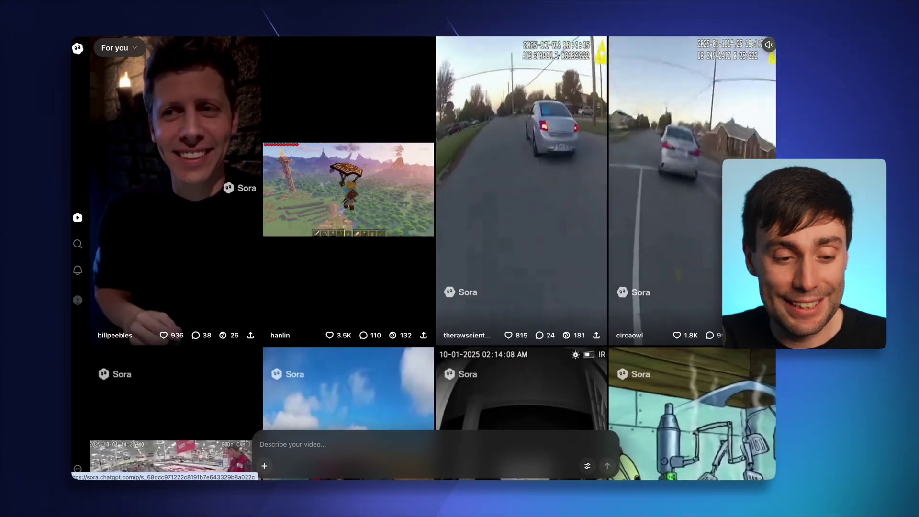
Scroll down the Sora For you feed and focus the 'Describe your video…' prompt box.
scroll(432, 258, "down", 2)
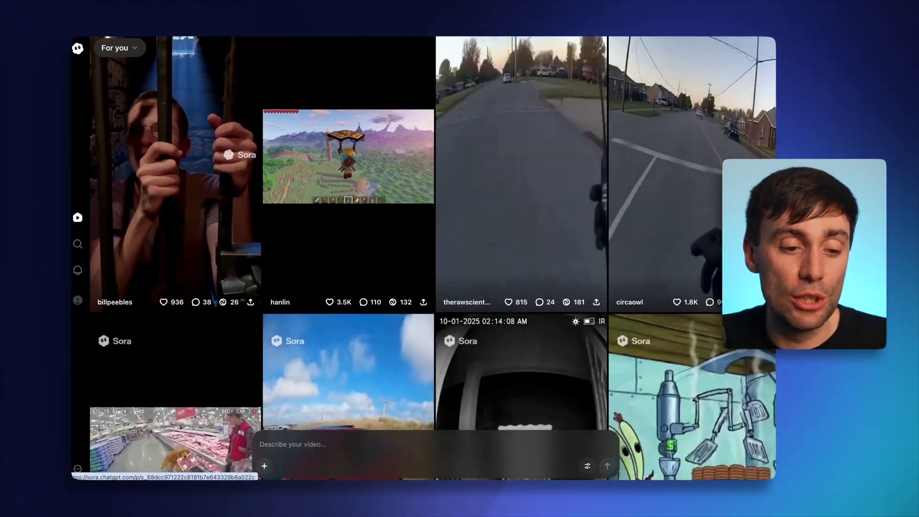
scroll(432, 258, "down", 3)
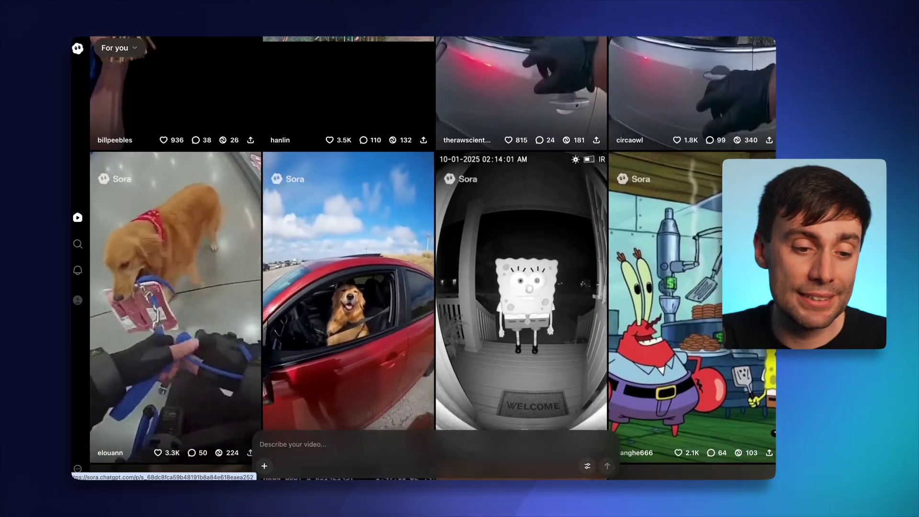
scroll(598, 333, "down", 1)
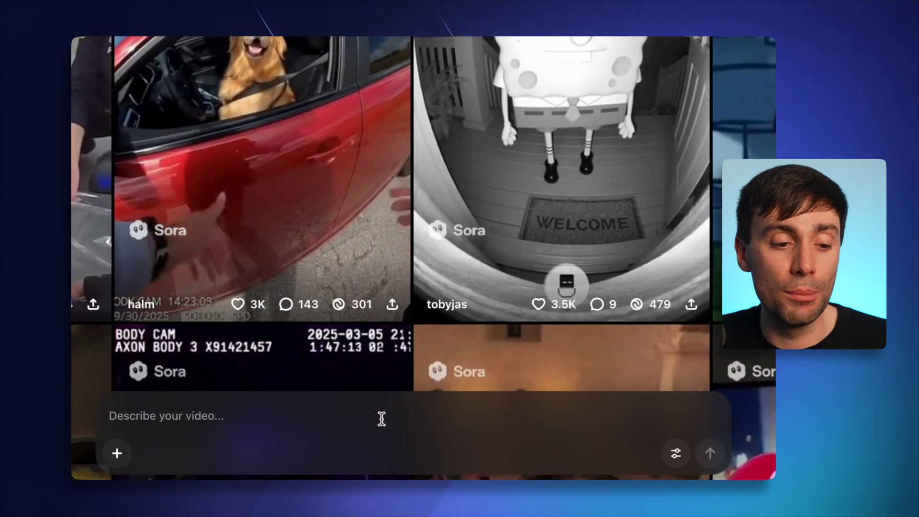
left_click(416, 446)
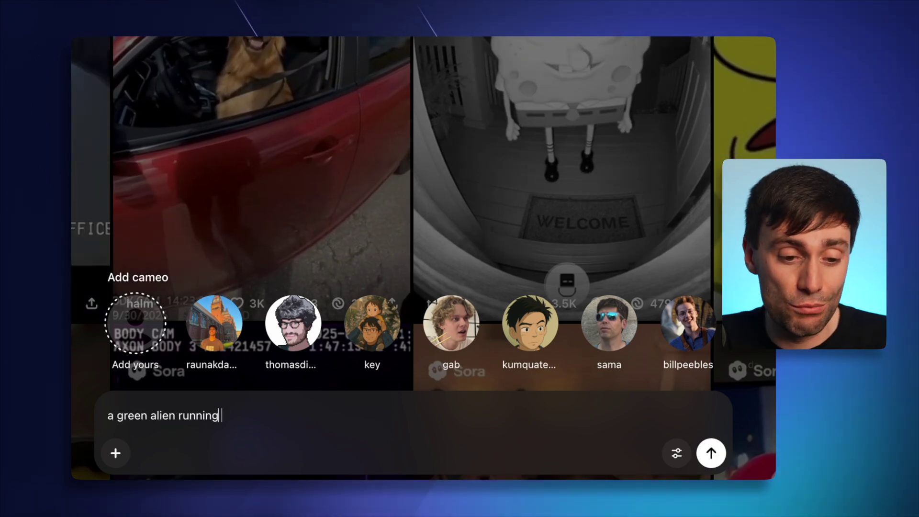
Finish the alien prompt with 'a group of cowboys in the desert', set orientation, and check Drafts.
type("a group of co")
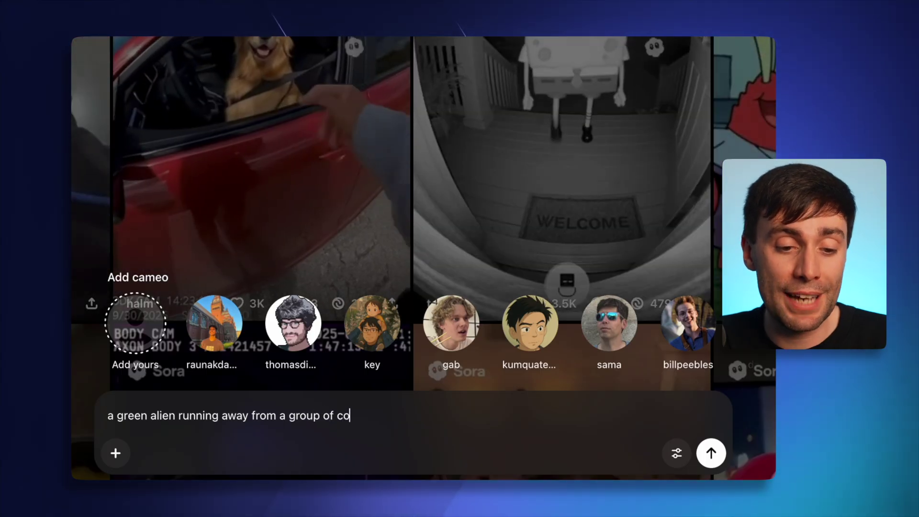
type("wboys in the desert")
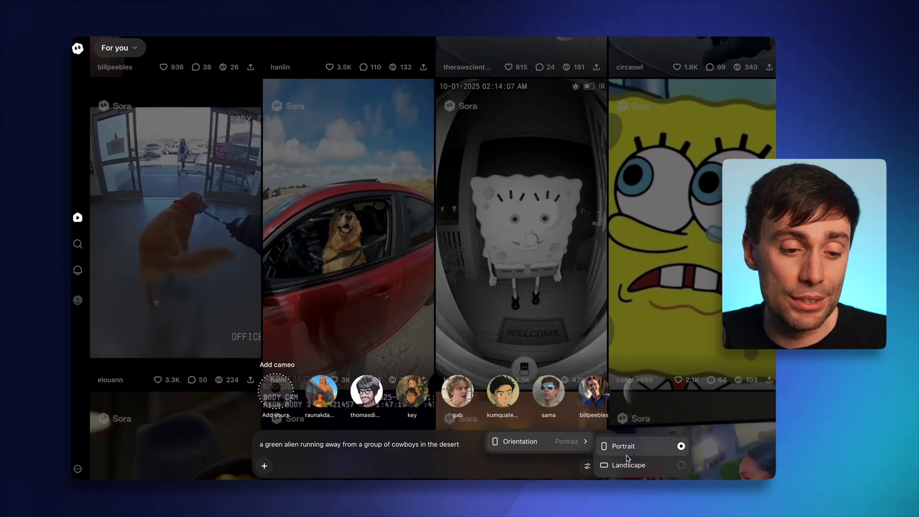
left_click(650, 468)
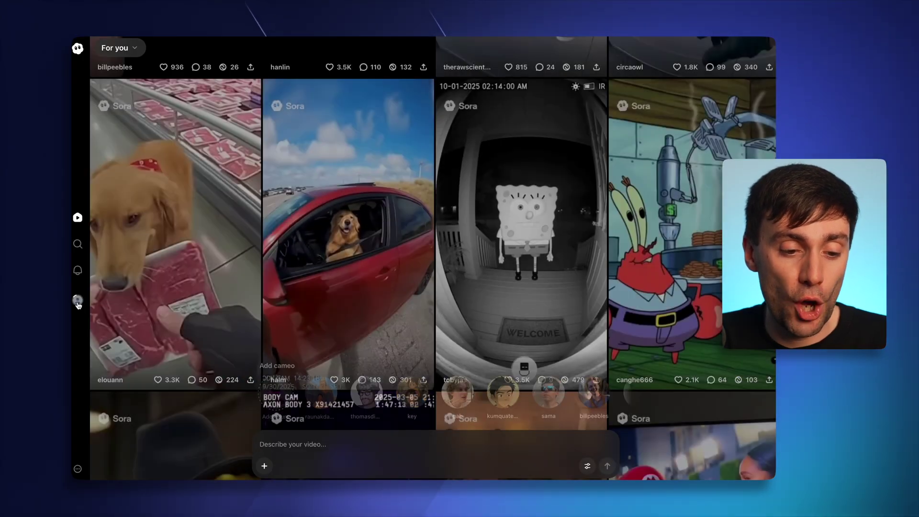
left_click(78, 302)
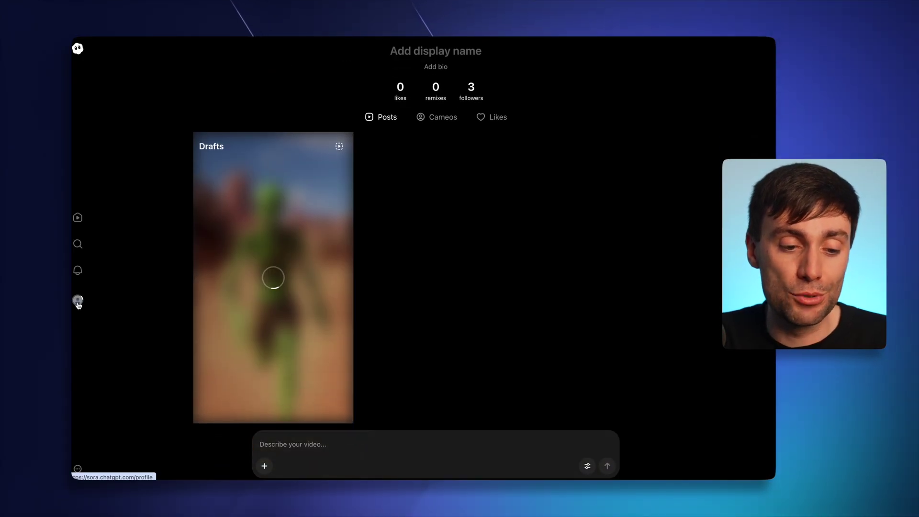
Open the Drafts card to review all draft videos.
left_click(282, 280)
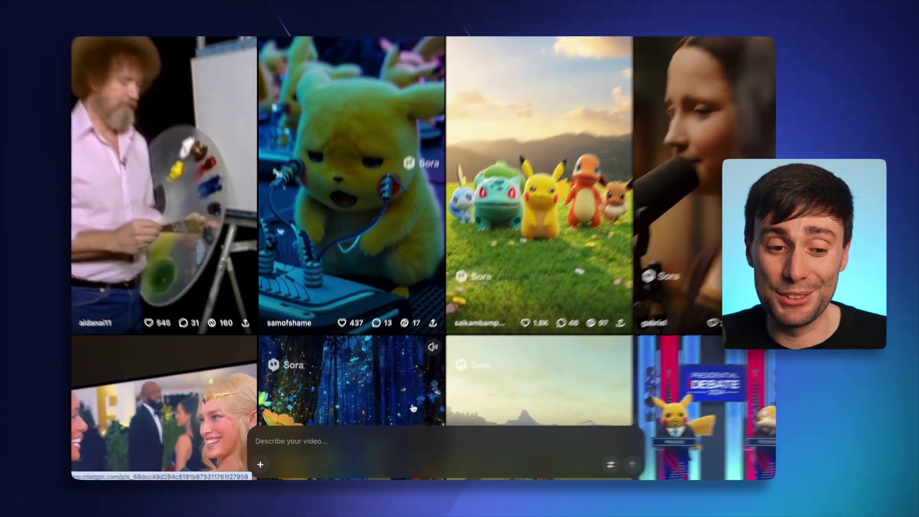
Tag a cameo and write 'runs away from a group of cowboys chasing him in the desert'.
left_click(376, 447)
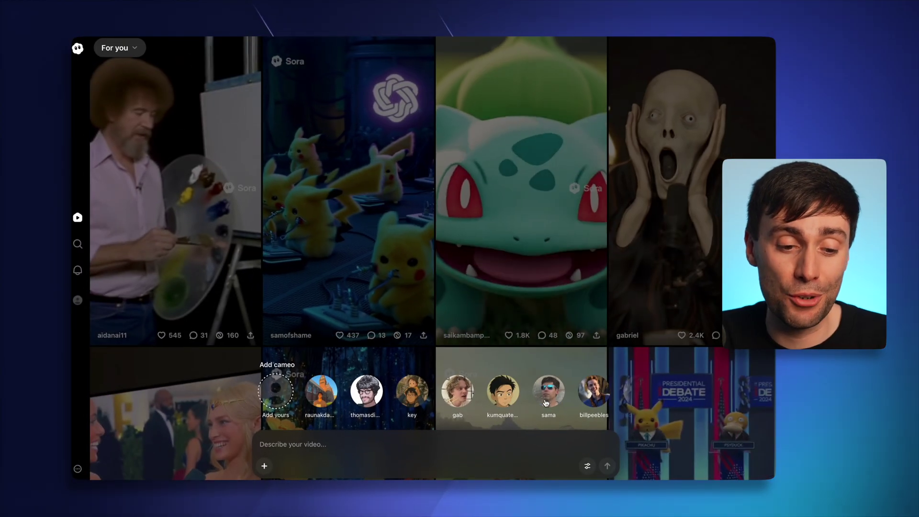
left_click(548, 401)
type("runs away from a group of cowboys chasing him ")
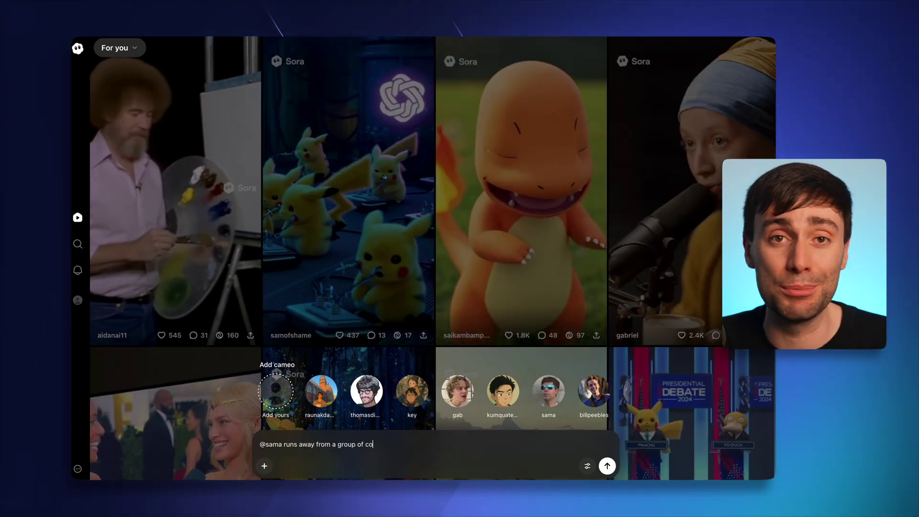
type("in the desert")
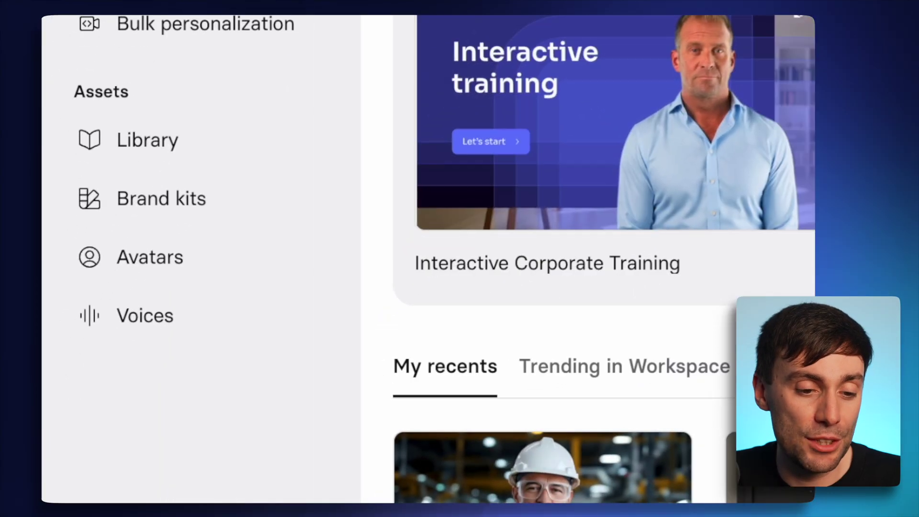
Start a new Synthesia video with the hard-hat worker avatar and add a template scripted scene.
left_click(241, 273)
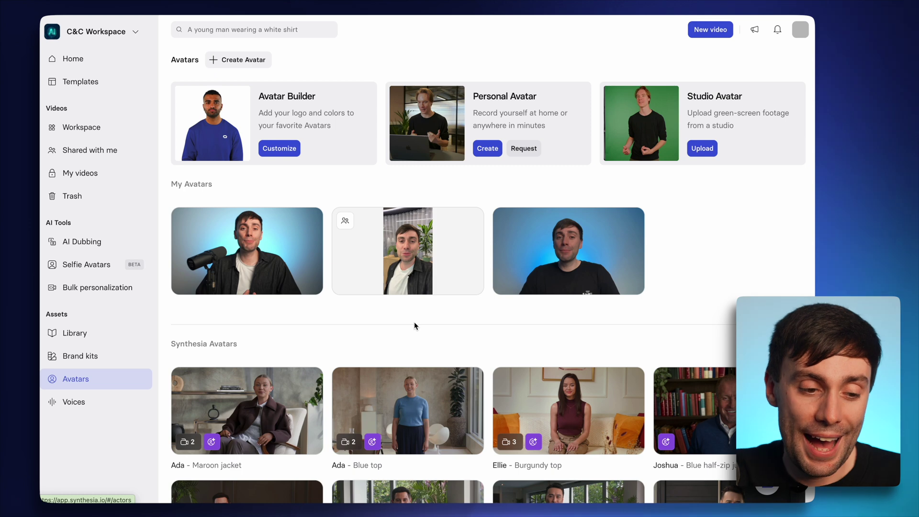
mouse_move(271, 270)
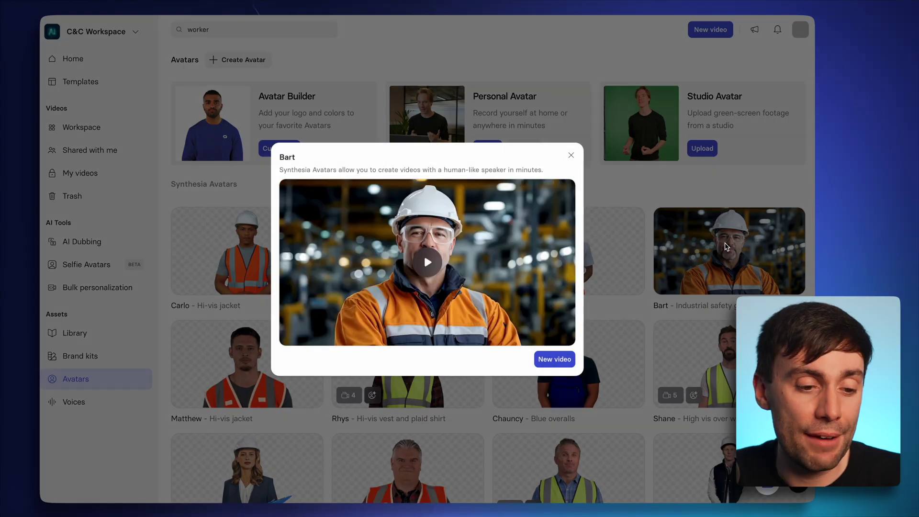
left_click(551, 359)
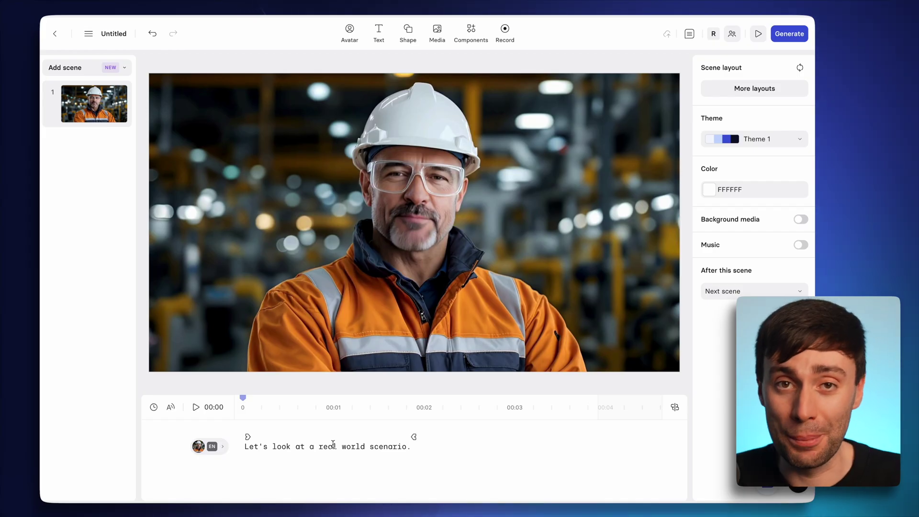
left_click(89, 69)
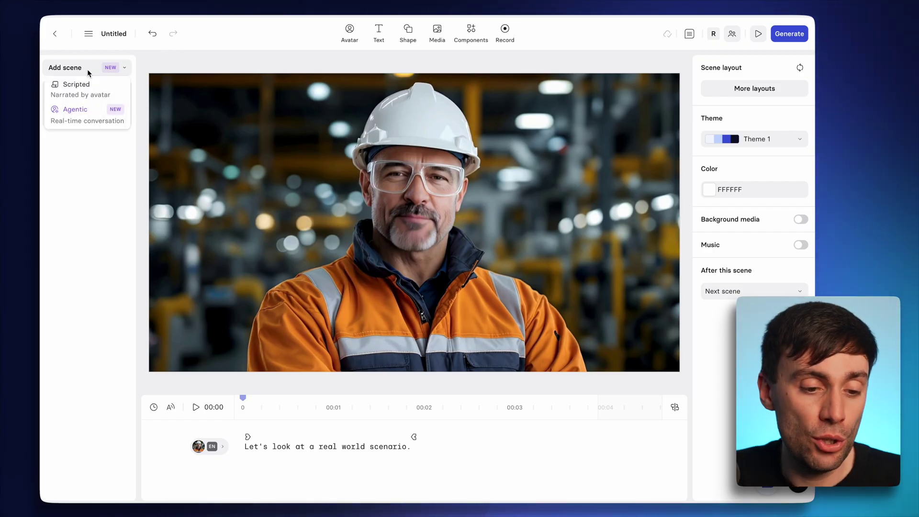
left_click(88, 90)
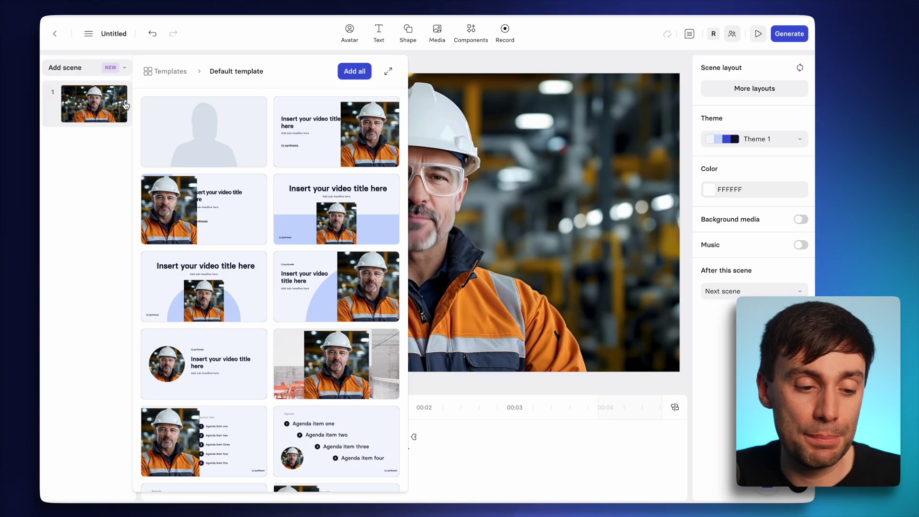
left_click(198, 130)
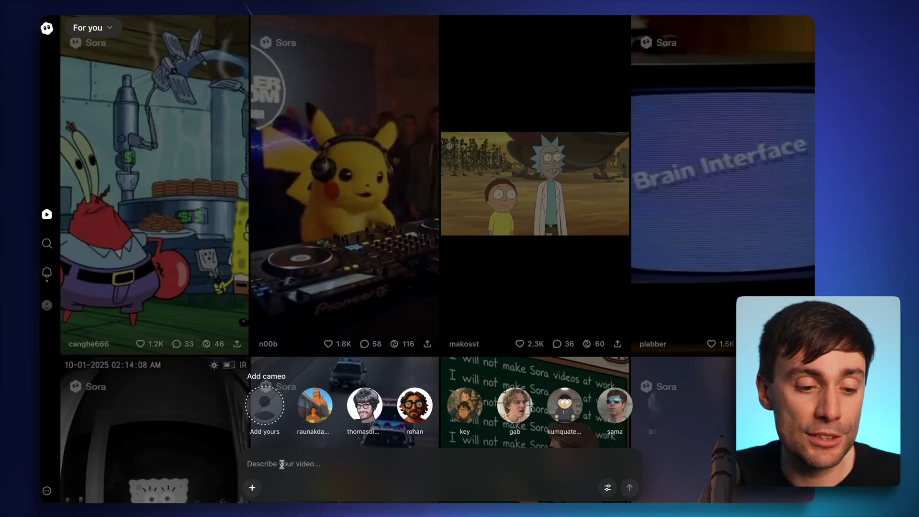
In Sora, generate a Landscape warehouse clip from the pasted prompt and open it for download.
type("In a warehouse, a box falls from a high shelf and narrowly misses a group of passing workers. They are shocked. One of them says: \"Woah! That was a close one! What shall we do?\" Then they stand around in silence waiting to make a decision.")
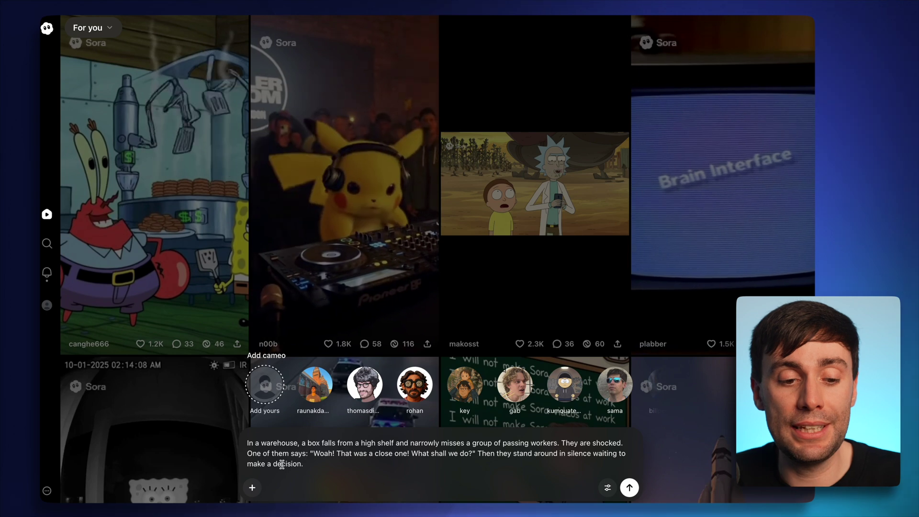
left_click(608, 487)
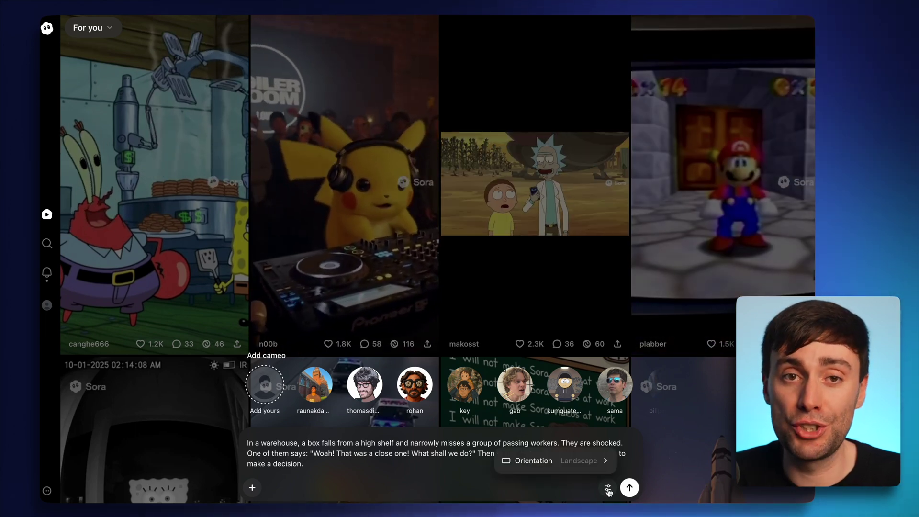
left_click(600, 461)
left_click(646, 486)
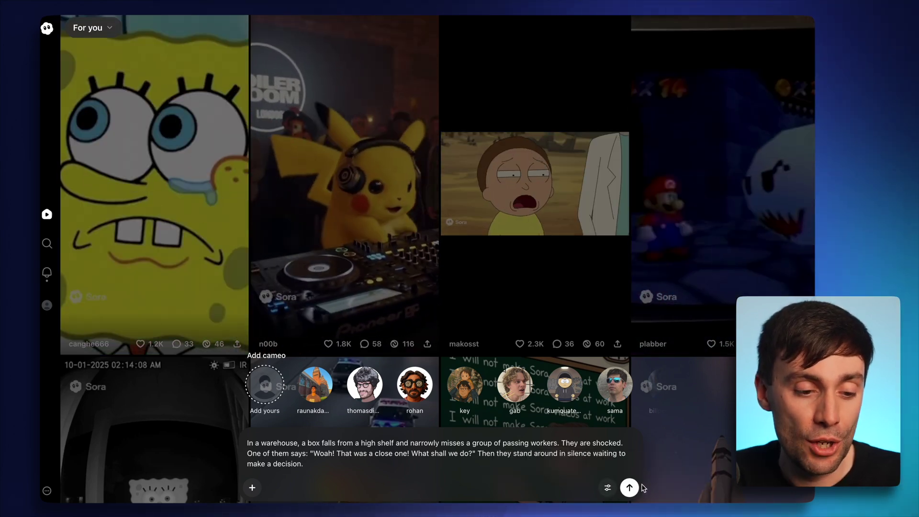
left_click(630, 487)
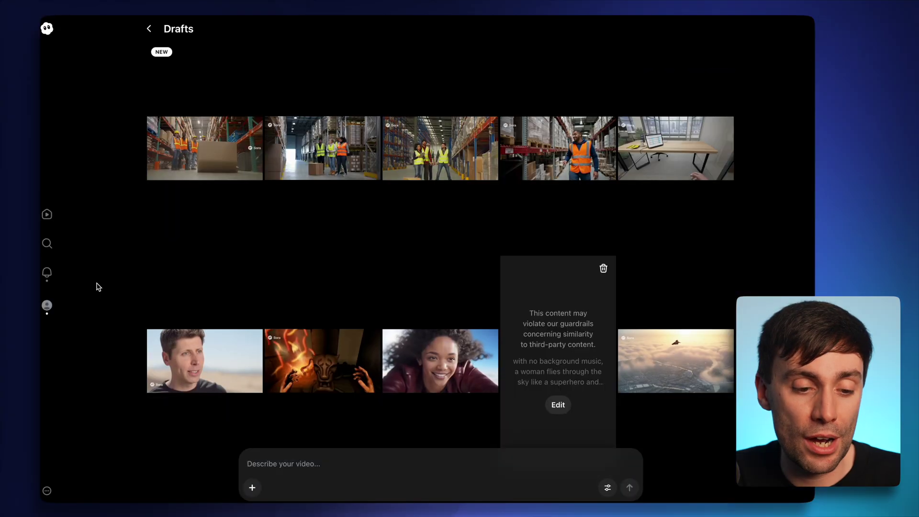
left_click(222, 143)
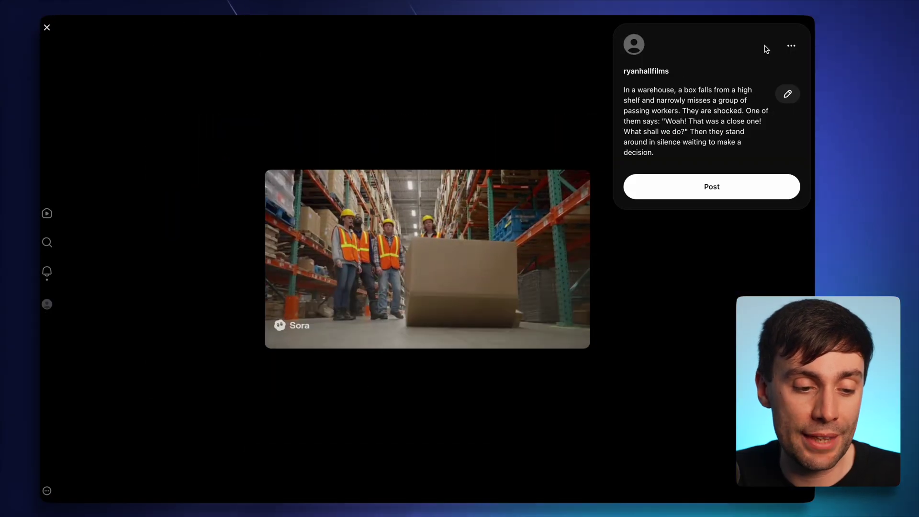
left_click(791, 46)
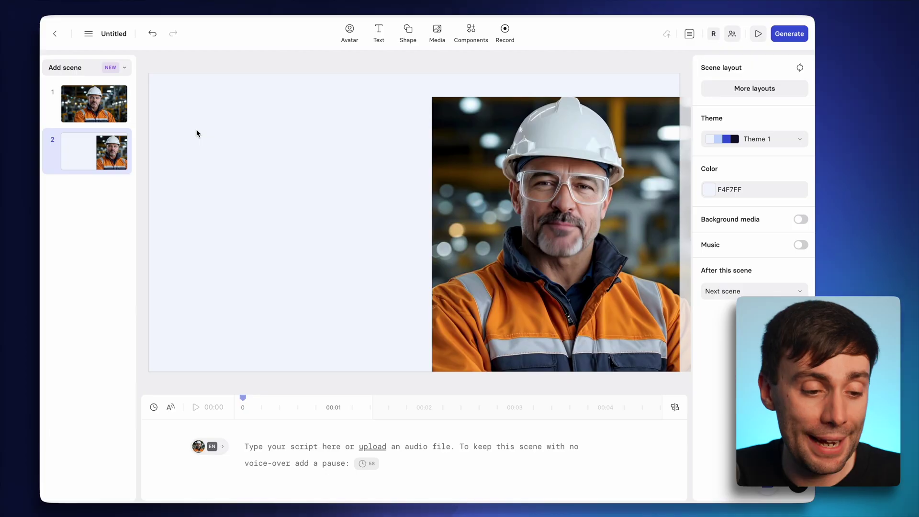
Upload the downloaded warehouse .mp4 clip into scene 2 via Upload media.
left_click(443, 33)
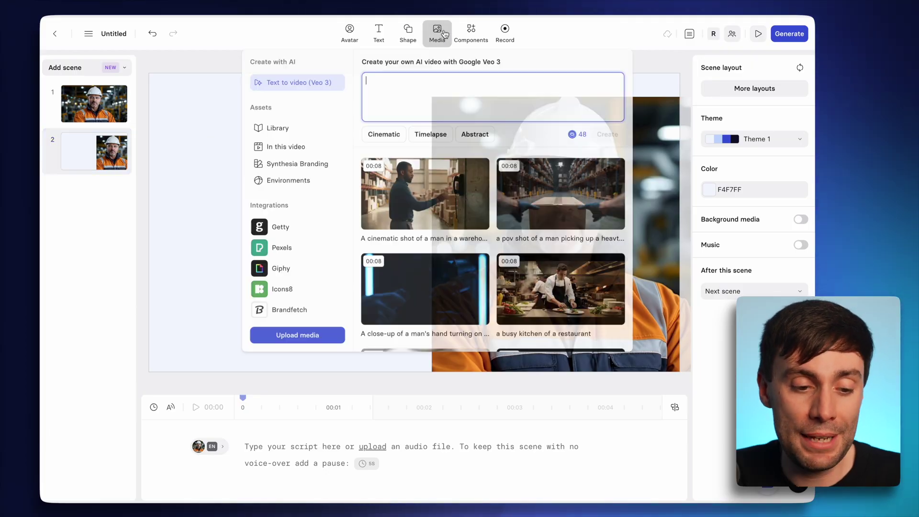
left_click(324, 335)
left_click(378, 202)
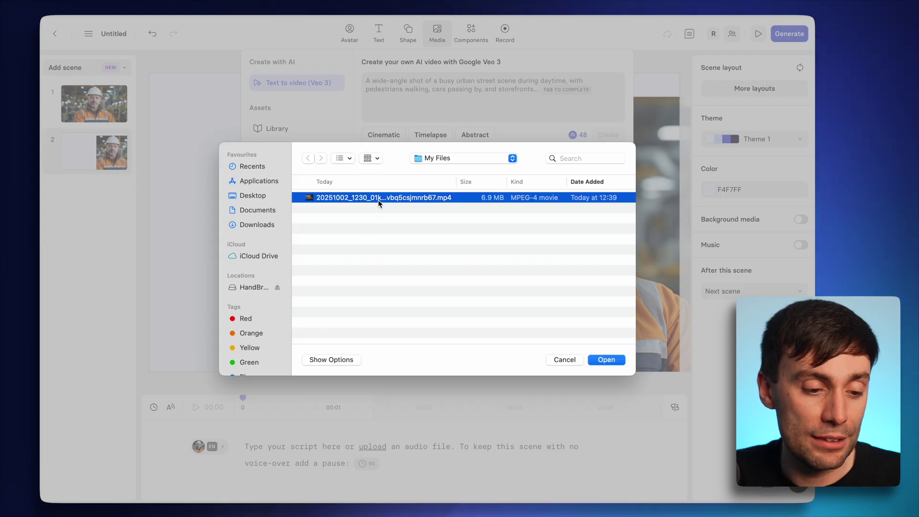
left_click(604, 359)
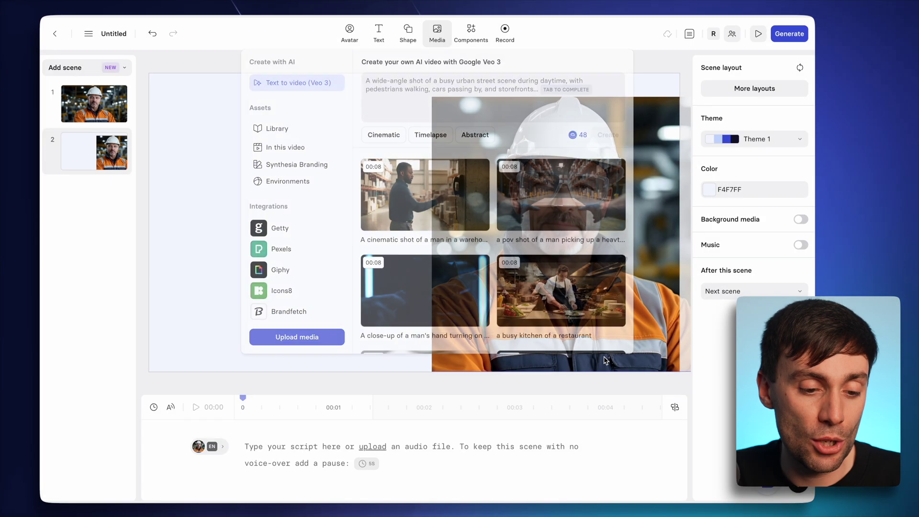
Move the clip to the top-left corner and resize it to fill the whole scene.
left_click(293, 185)
left_click_drag(294, 185, 239, 129)
left_click_drag(300, 157, 690, 371)
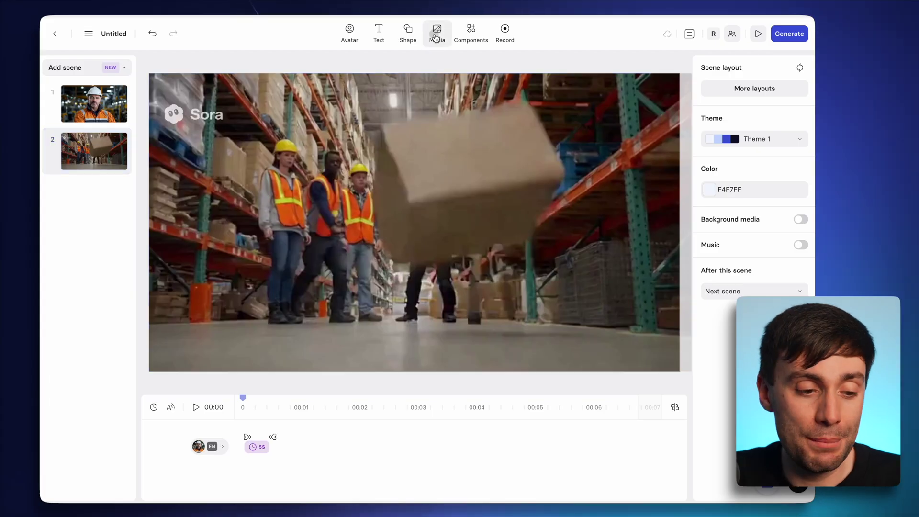
Generate a Veo 3 video from a Cinematic-expanded prompt about a box falling from a high shelf.
left_click(437, 34)
type("a box falls from a high shelf in a warehouse, narrowly missing a group of construction workers")
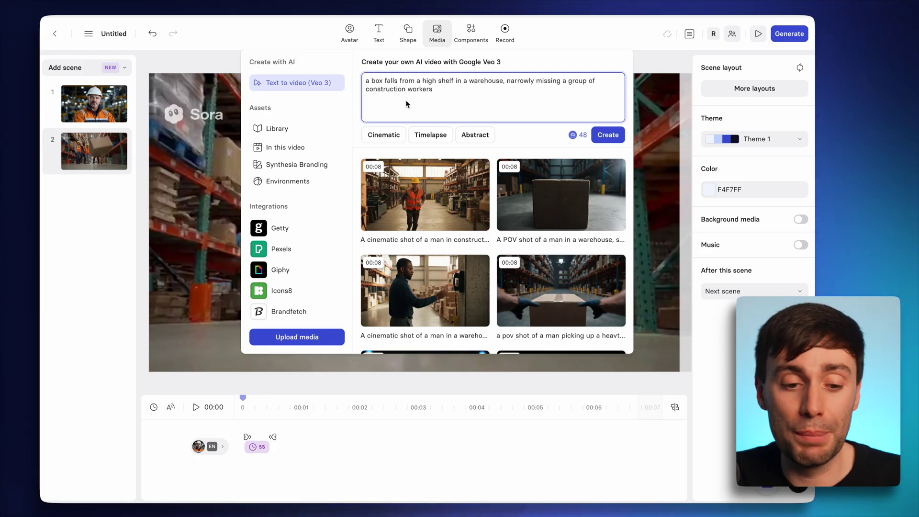
left_click(396, 135)
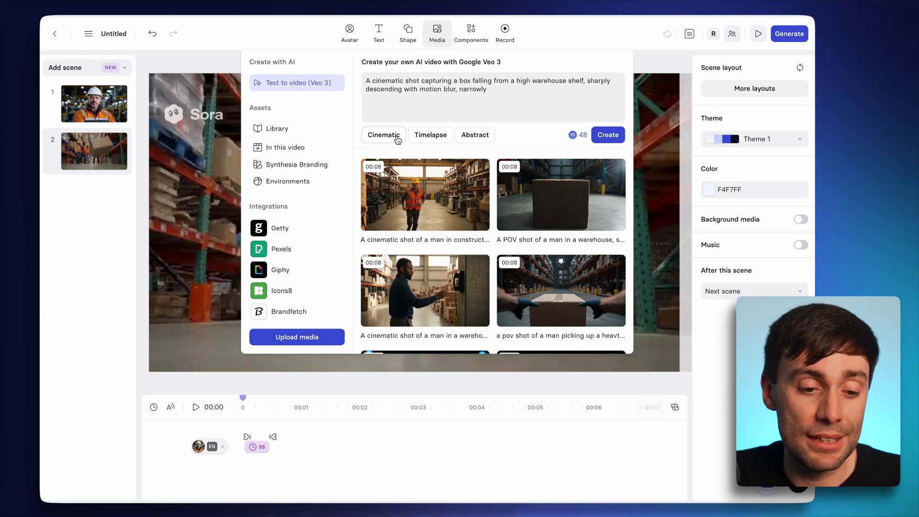
left_click(600, 136)
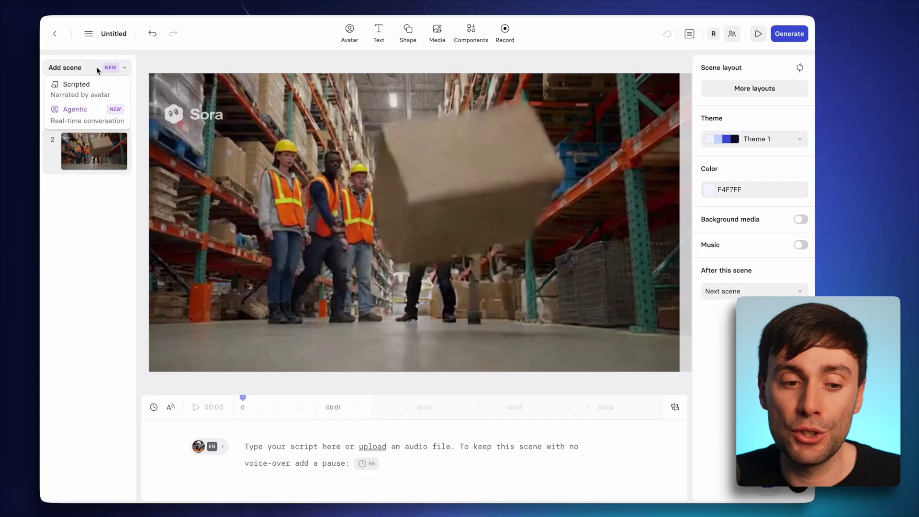
Add the Interactive Corporate Training two-card question layout as scene 3.
left_click(79, 89)
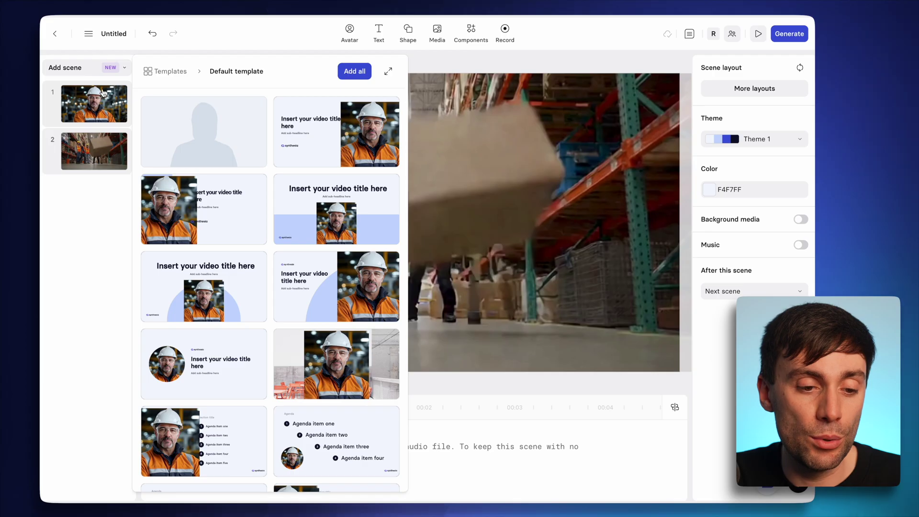
left_click(158, 73)
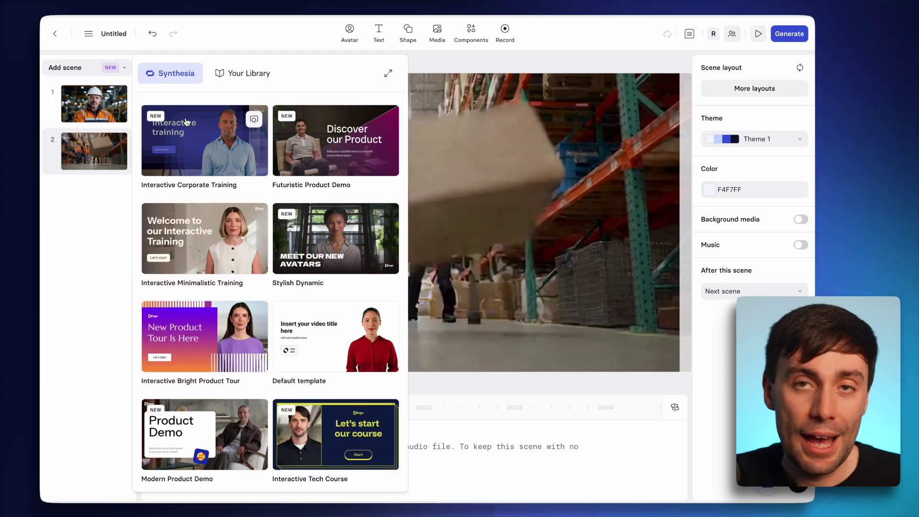
left_click(207, 157)
scroll(335, 287, "down", 4)
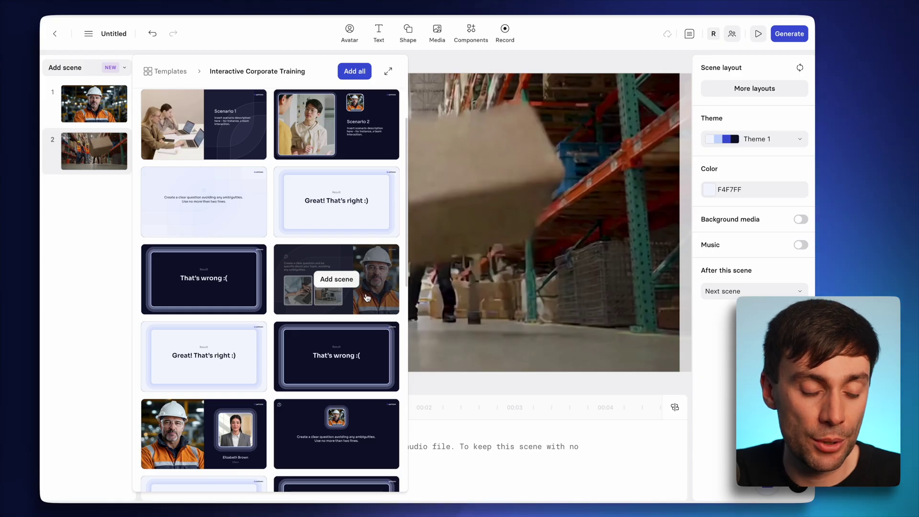
left_click(367, 298)
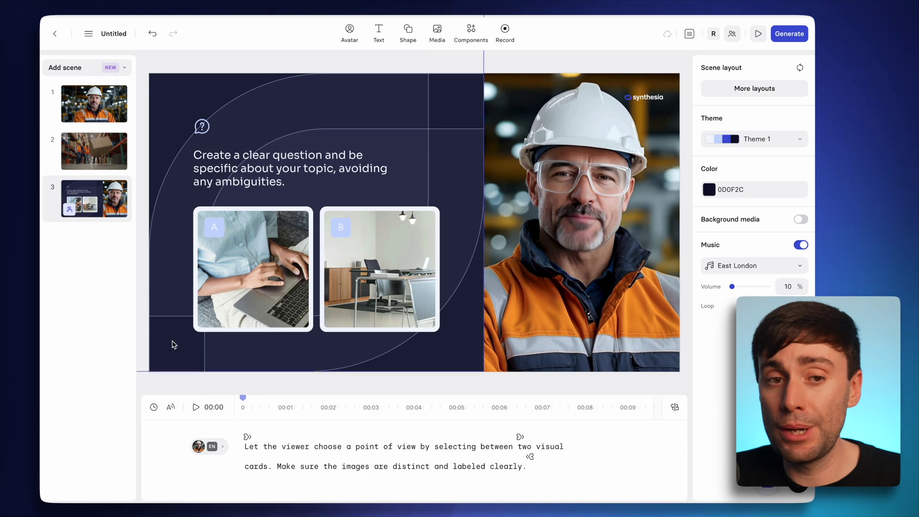
Paste the put-back-or-report question as the script and retitle the heading 'What do you do?'.
key("ctrl+a")
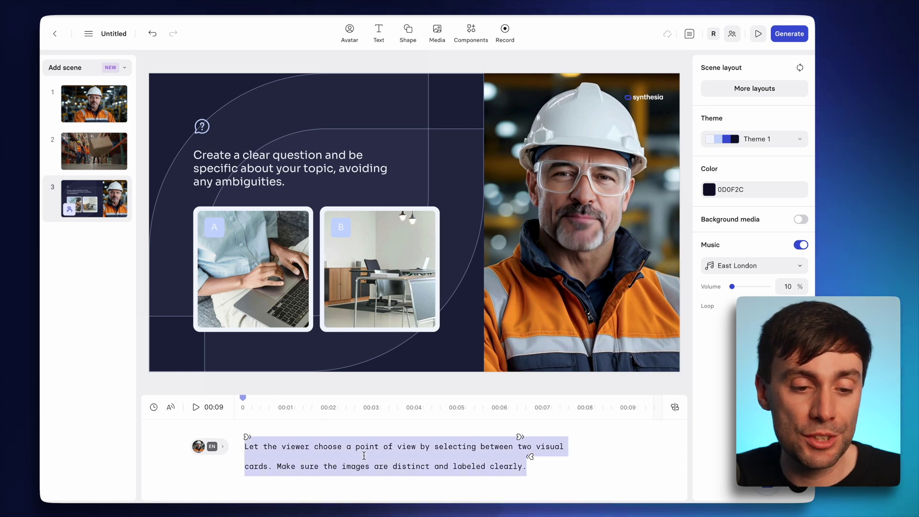
type("You just saw this happen. What do you do? Try and put the box back yourself - or report the incident to your manager?")
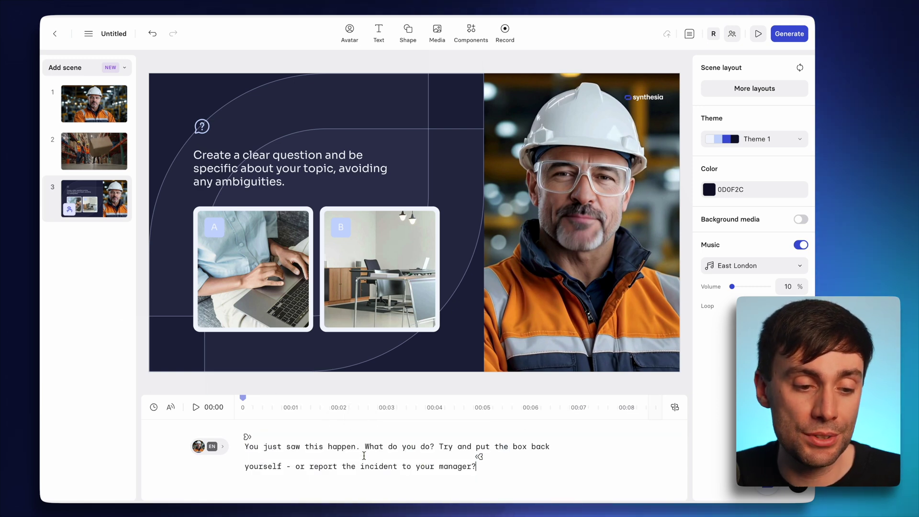
double_click(263, 164)
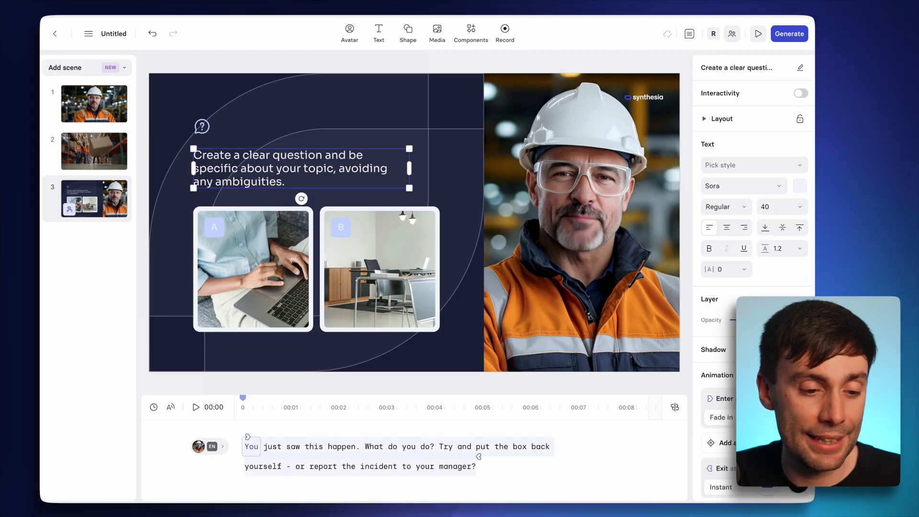
type("What do you do?")
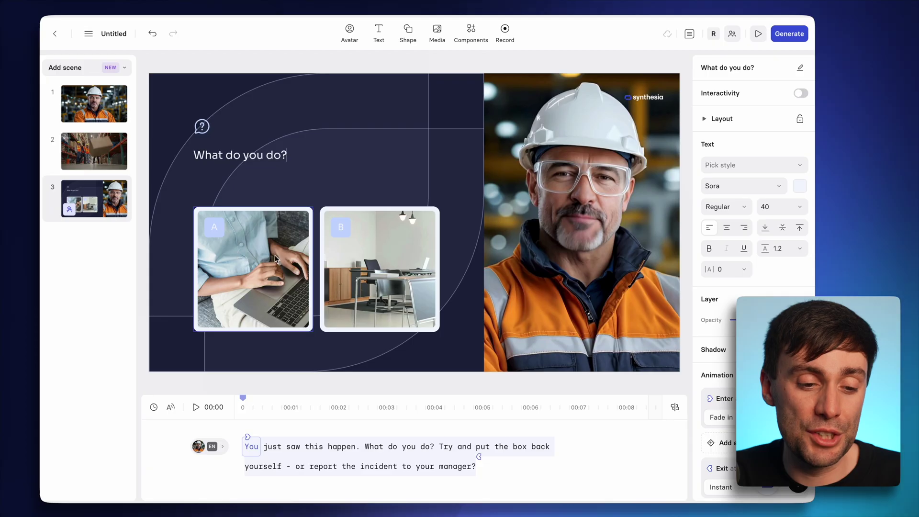
left_click(372, 269)
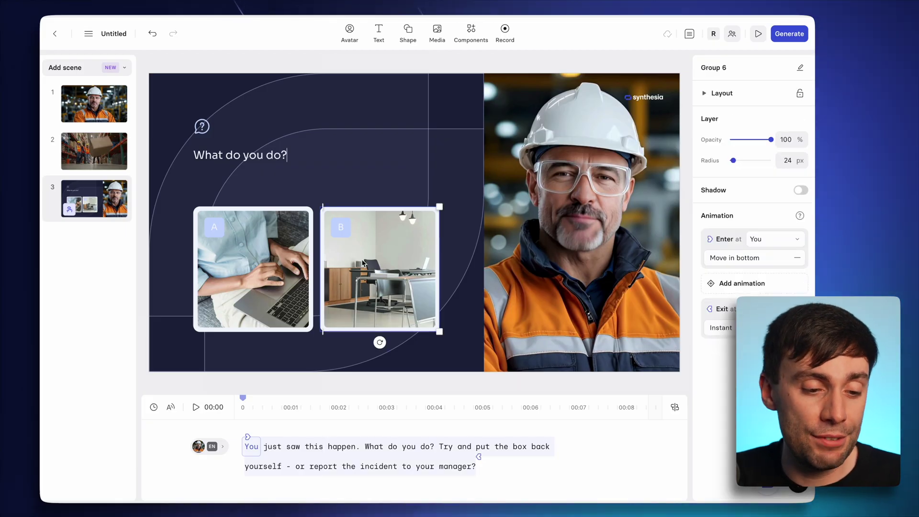
Replace card B's image with a Veo 3 video of a worker walking through a warehouse.
left_click(372, 269)
left_click(726, 146)
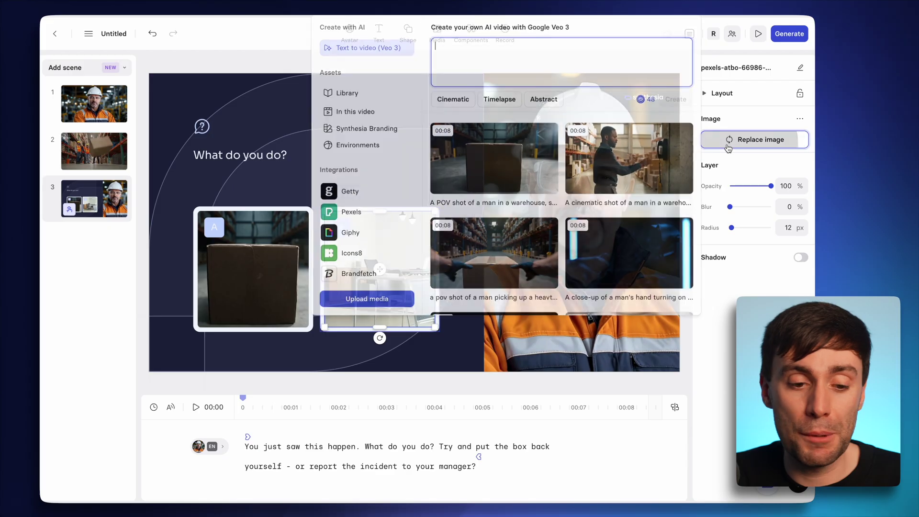
key("Tab")
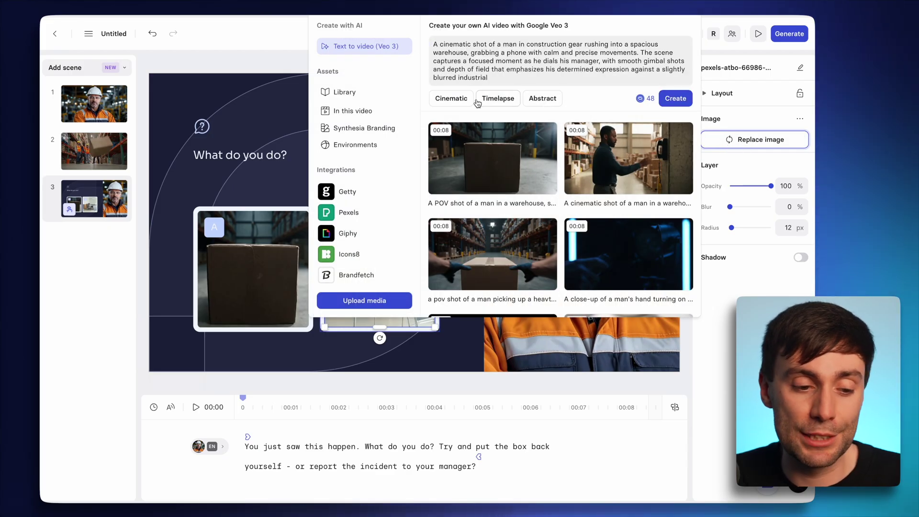
left_click(675, 98)
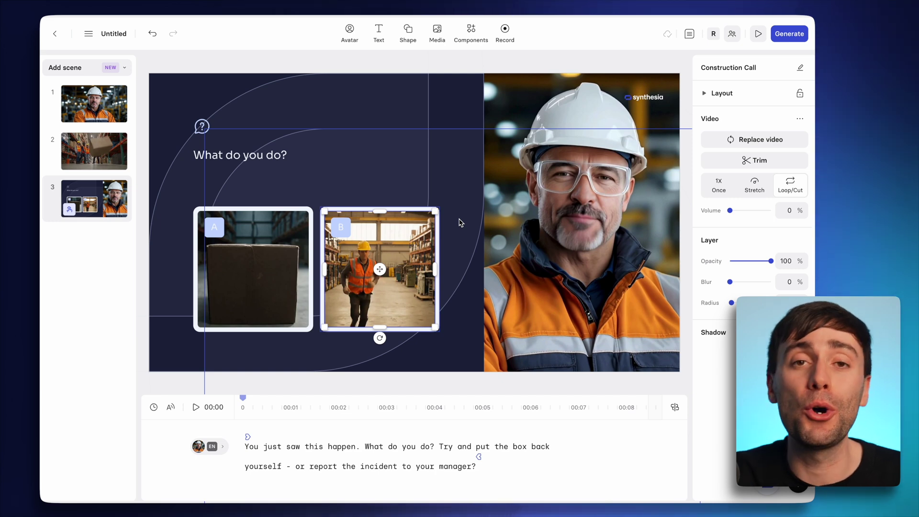
Add the Interactive Corporate Training result-layout template as scenes 4 and 5, then reselect scene 3.
left_click(93, 245)
left_click(79, 70)
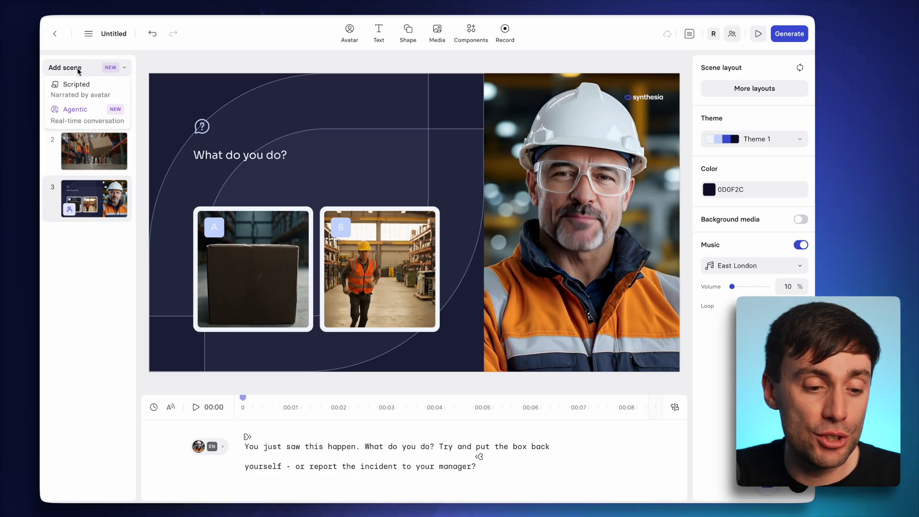
left_click(88, 88)
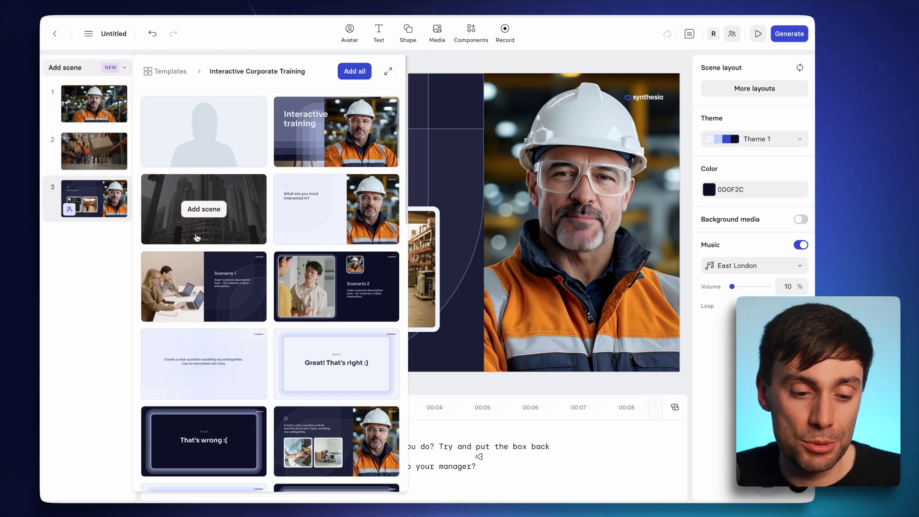
scroll(199, 211, "down", 5)
scroll(196, 238, "down", 3)
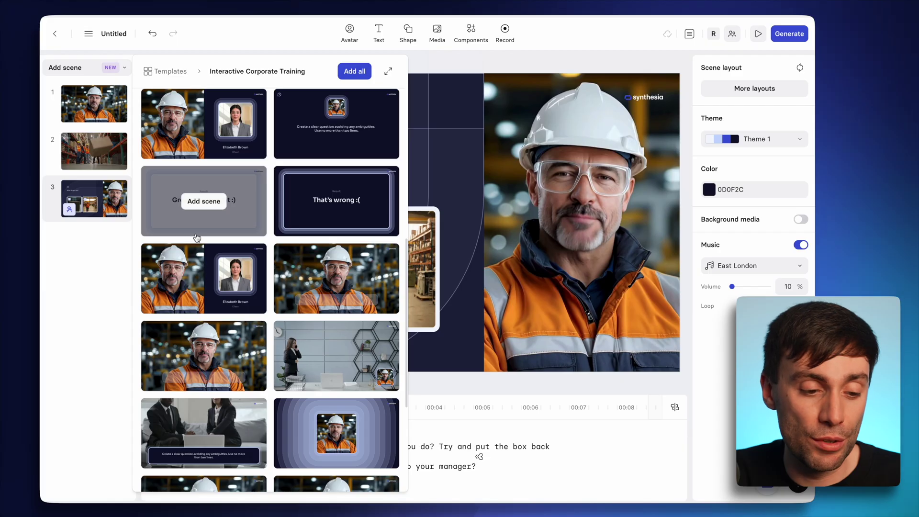
left_click(325, 271)
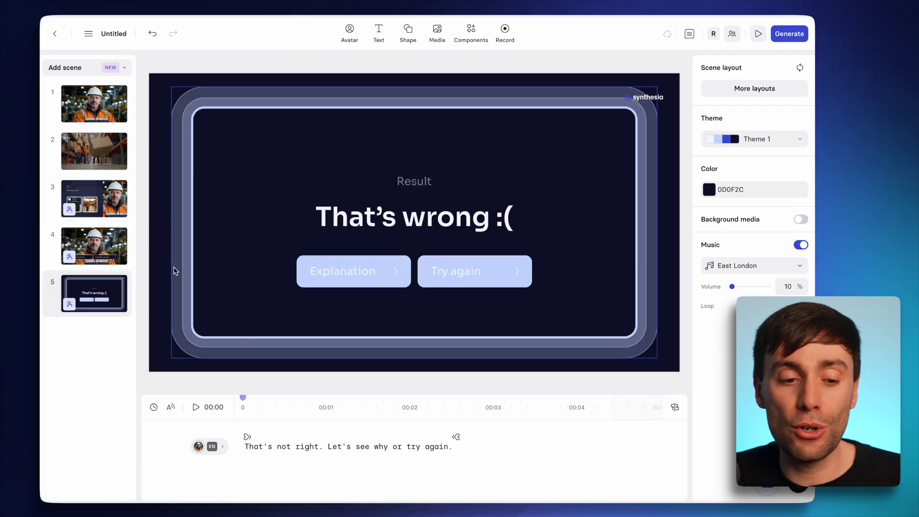
left_click(114, 201)
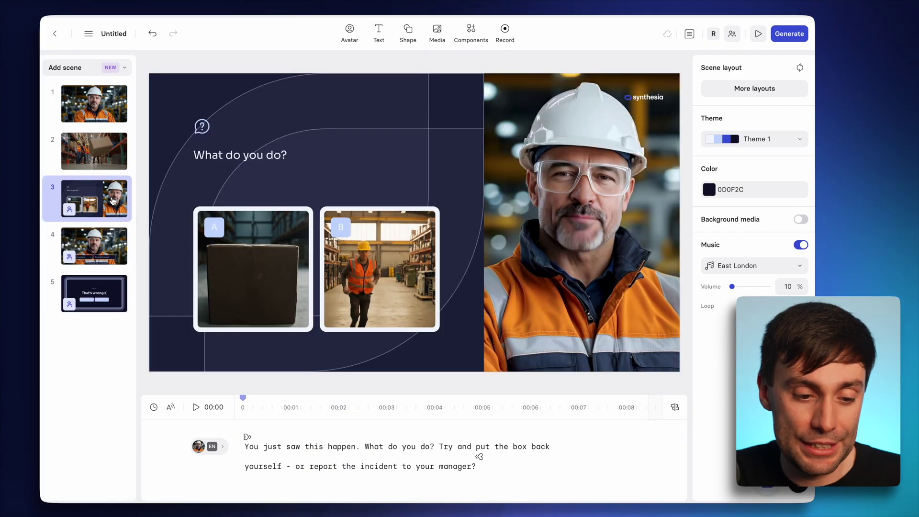
Enable Interactivity on the first answer card's A label and bring up its target-scene list.
left_click(215, 226)
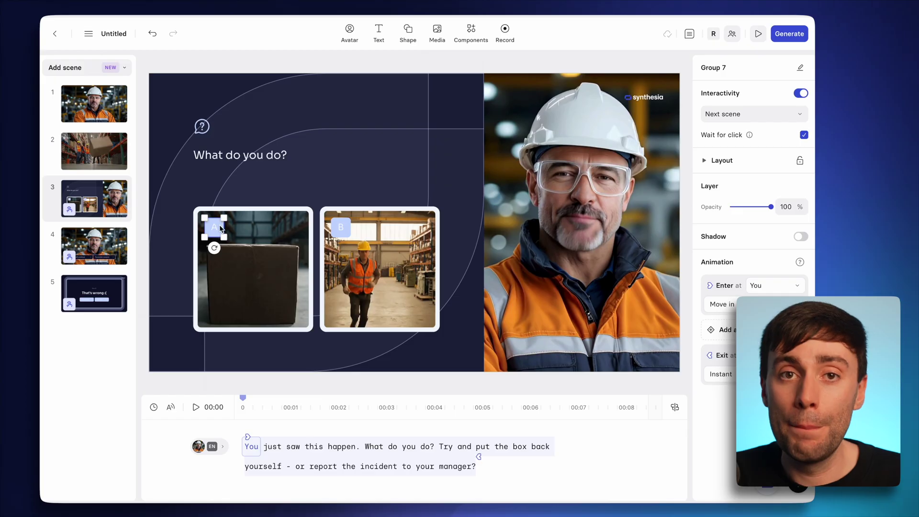
left_click(800, 94)
left_click(800, 94)
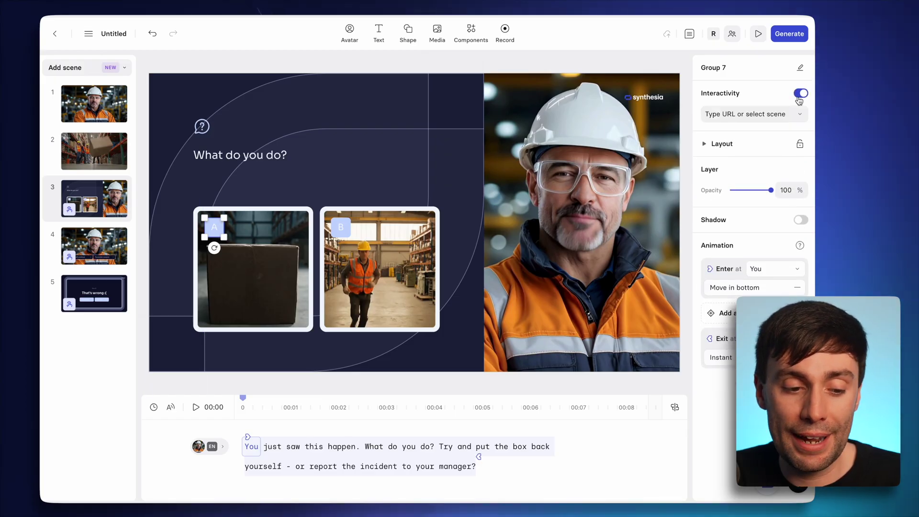
left_click(772, 113)
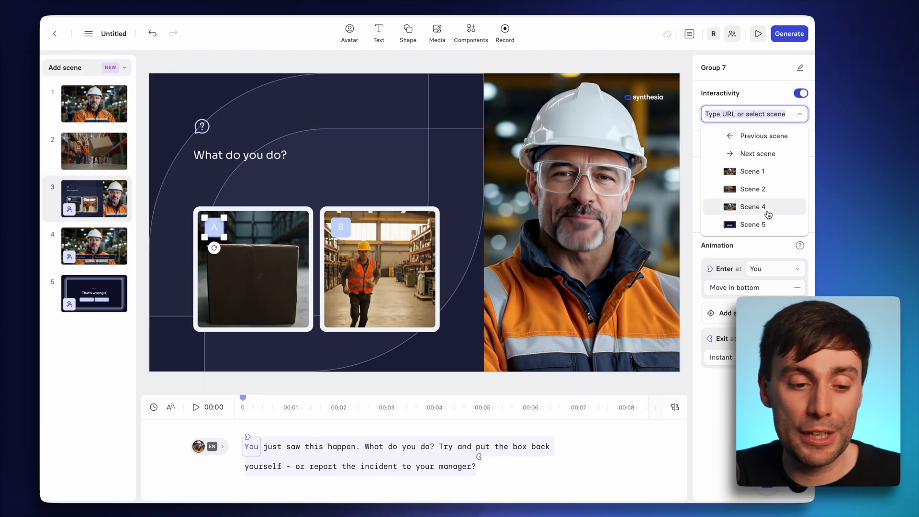